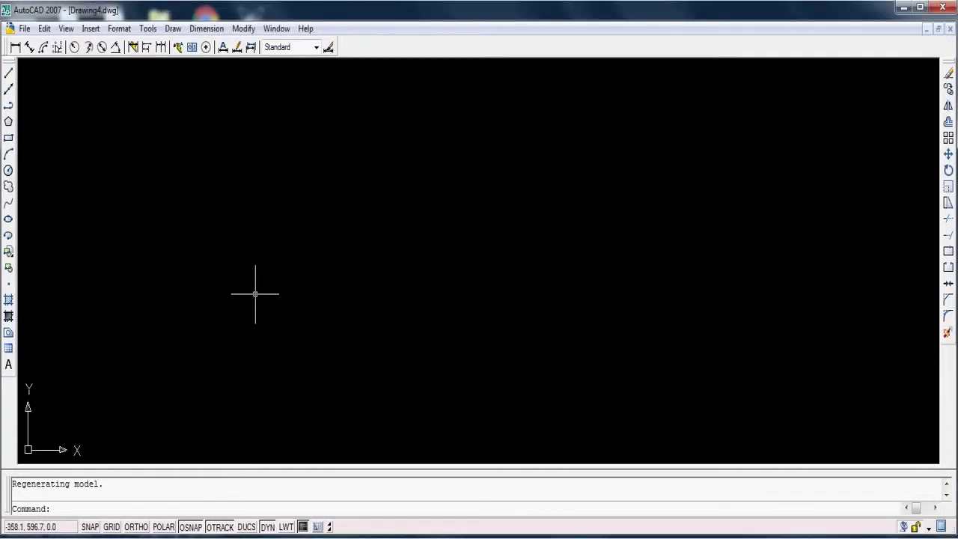
# Set drawing units to Decimal length, 0.0 precision, Millimeters insertion scale.
pyautogui.write('u')
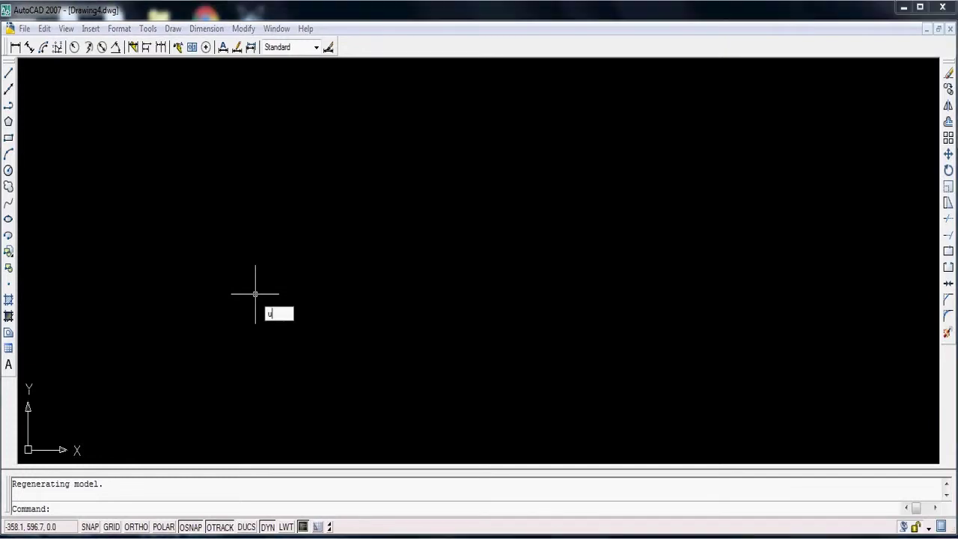
pyautogui.write('nits')
pyautogui.press('Return')
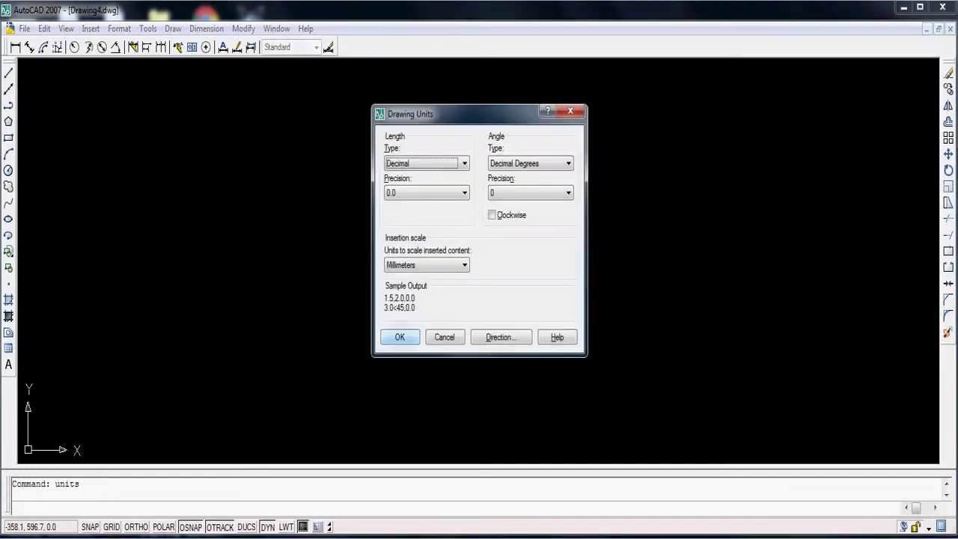
pyautogui.click(430, 168)
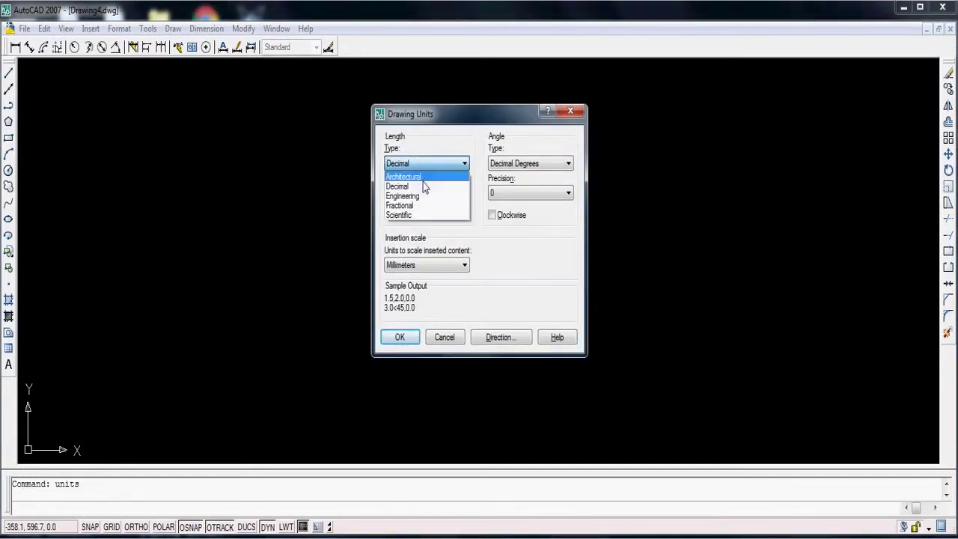
pyautogui.click(421, 187)
pyautogui.click(419, 193)
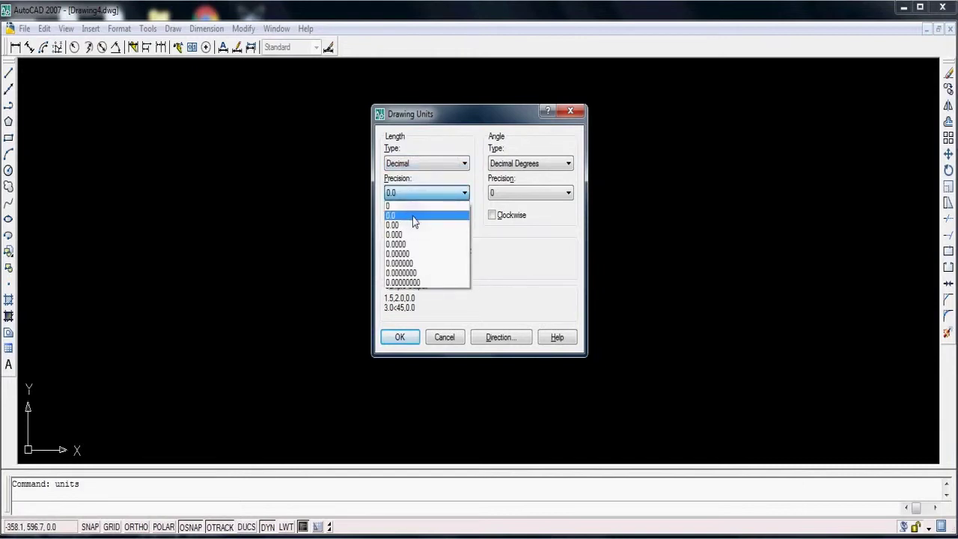
pyautogui.click(419, 214)
pyautogui.click(427, 265)
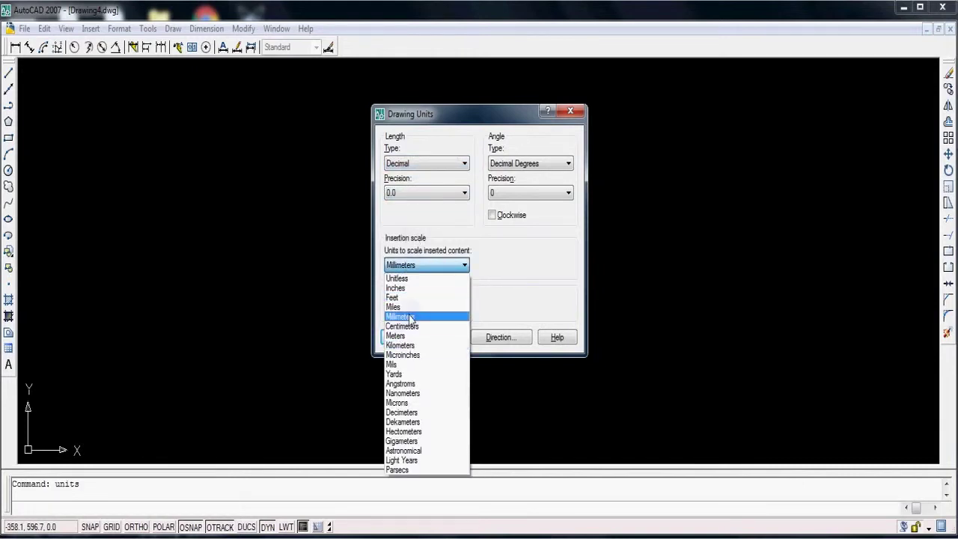
pyautogui.click(409, 317)
pyautogui.click(410, 337)
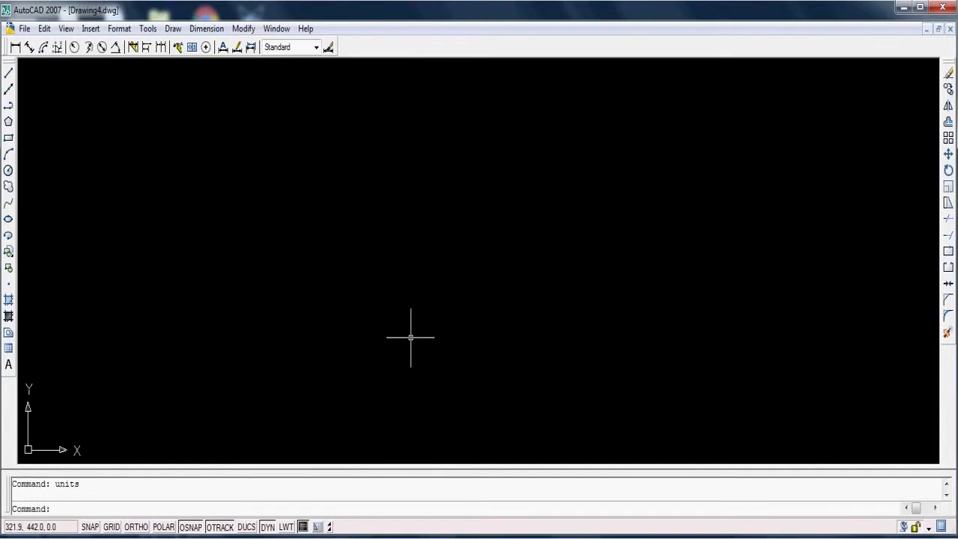
# Set the drawing limits from 0,0 to 1000,1000.
pyautogui.write('limi')
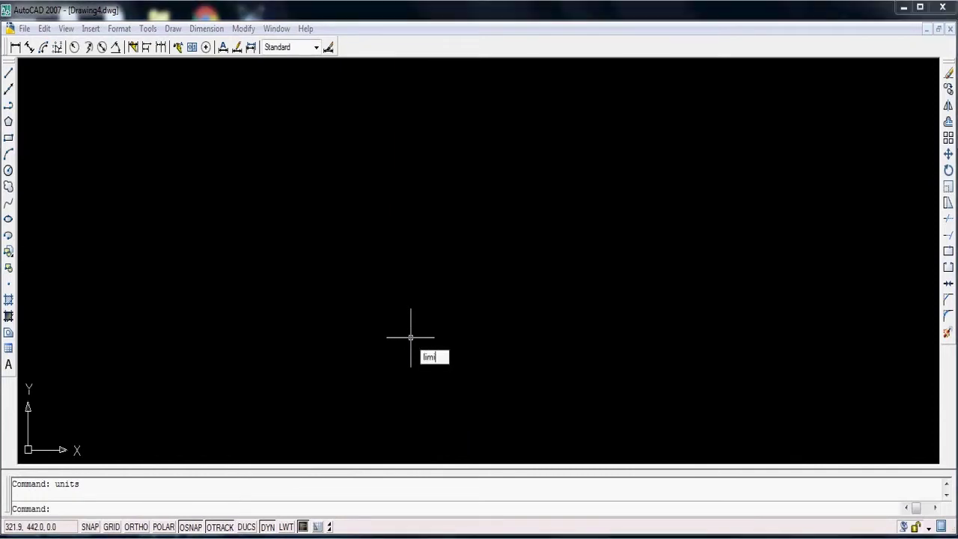
pyautogui.write('ts')
pyautogui.press('Return')
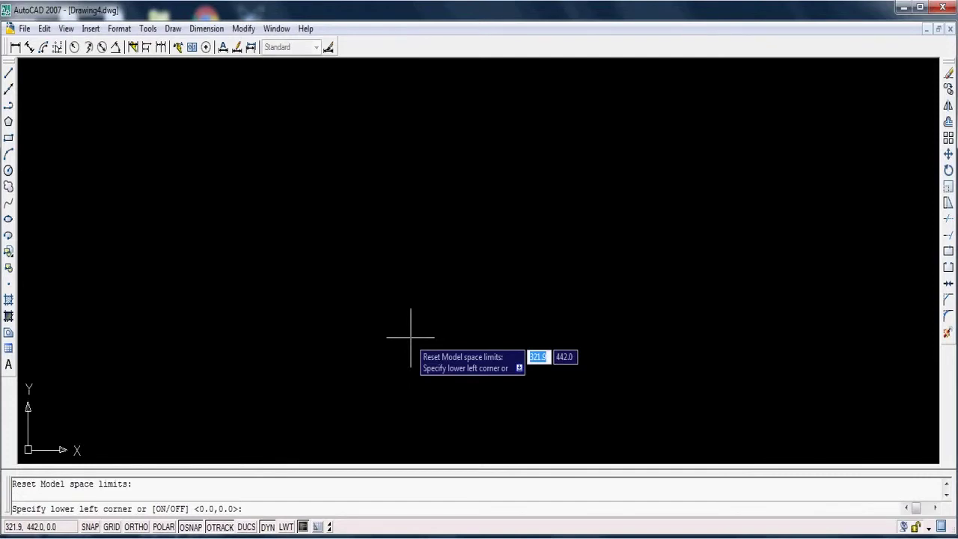
pyautogui.press('Return')
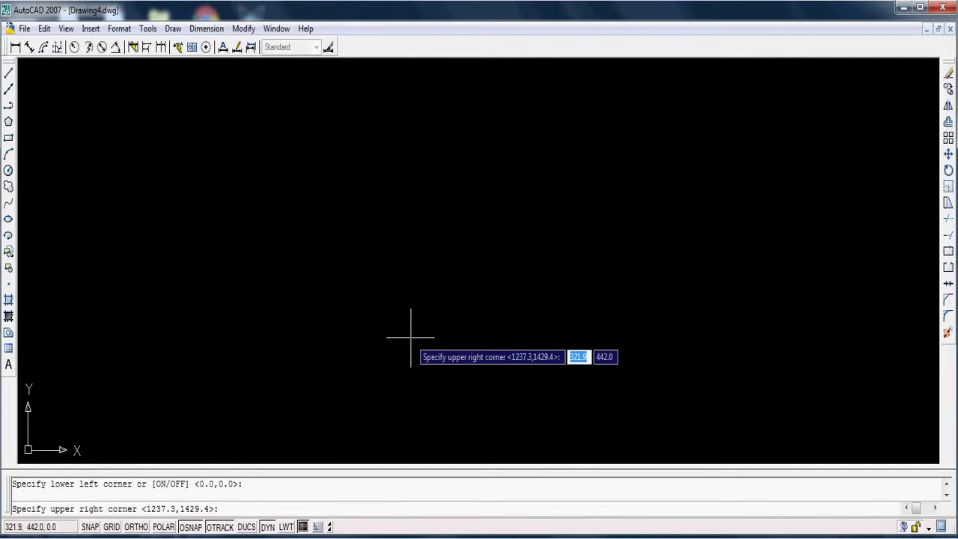
pyautogui.write('@1')
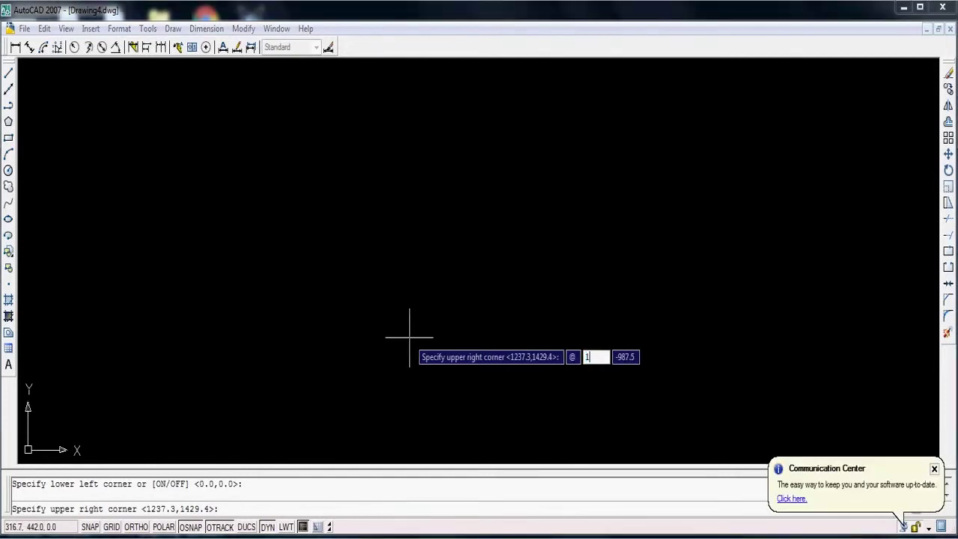
pyautogui.write('000')
pyautogui.press('Tab')
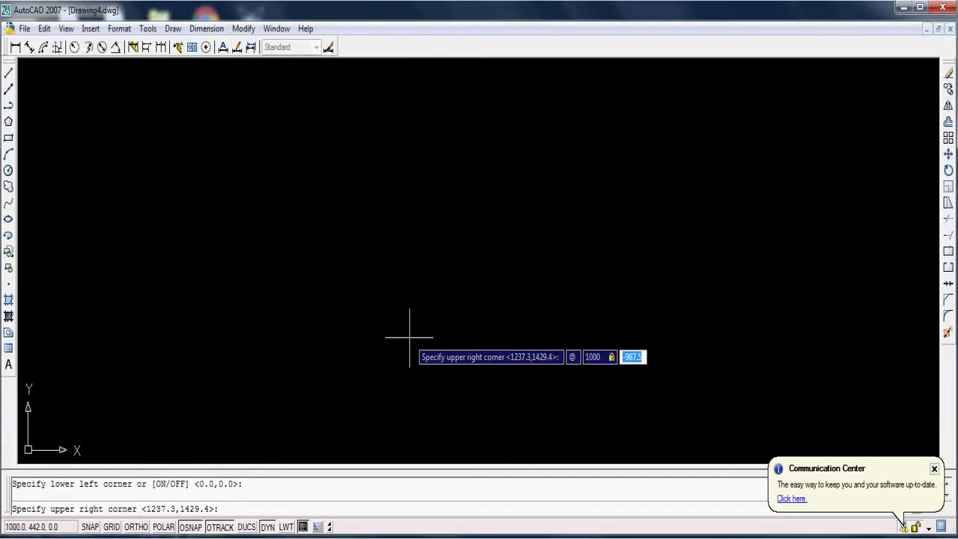
pyautogui.write('1000')
pyautogui.press('Return')
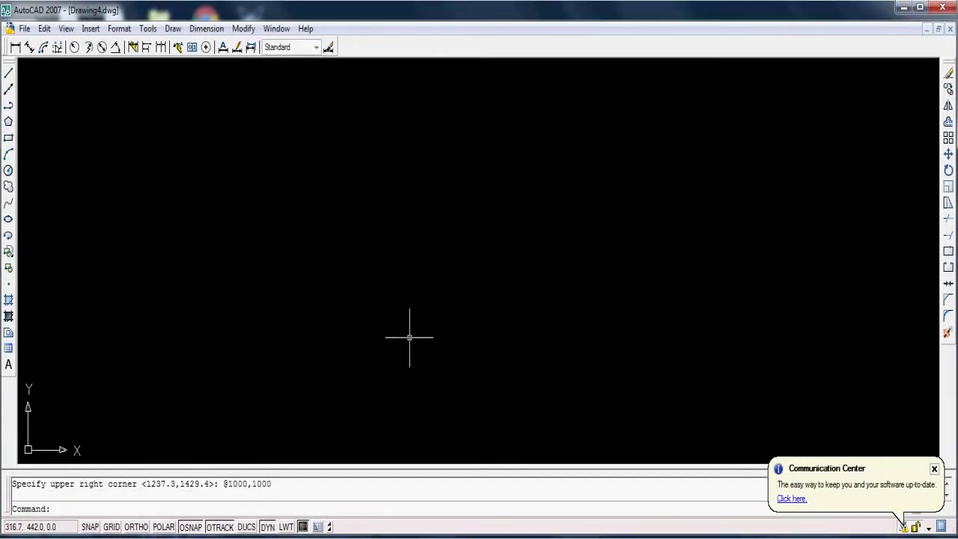
# Zoom All to fit the view to the new limits.
pyautogui.write('z')
pyautogui.press('Return')
pyautogui.write('a')
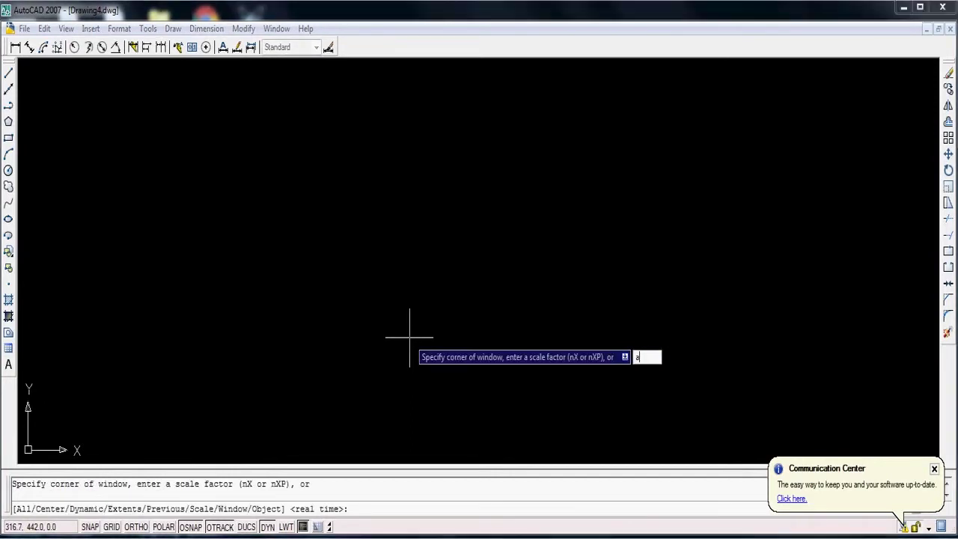
pyautogui.press('Return')
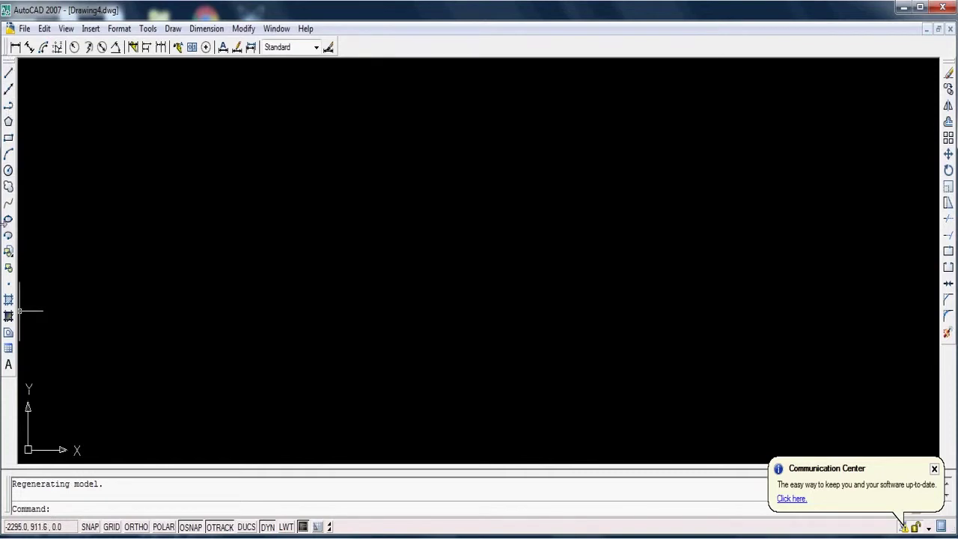
# Draw a 100 by 50 rectangle from a picked first corner.
pyautogui.click(9, 139)
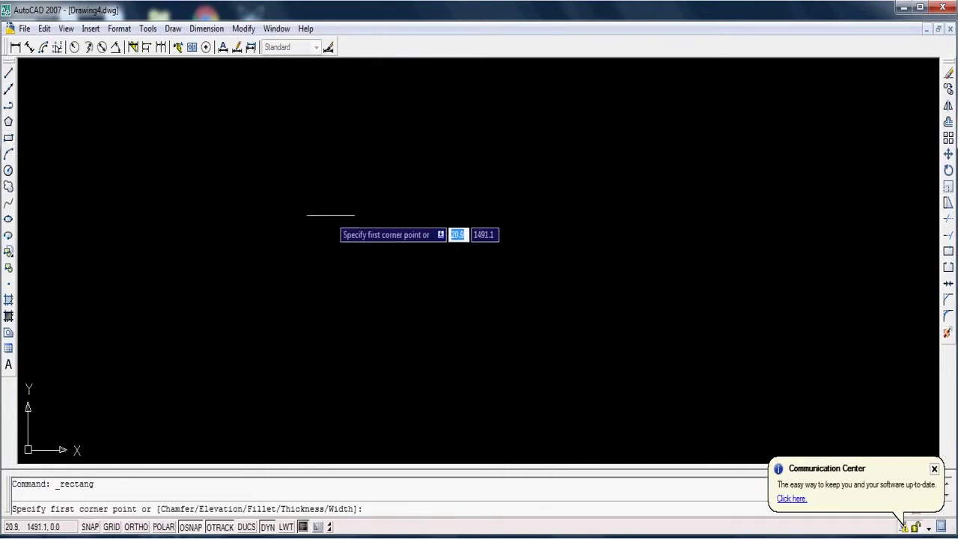
pyautogui.click(324, 197)
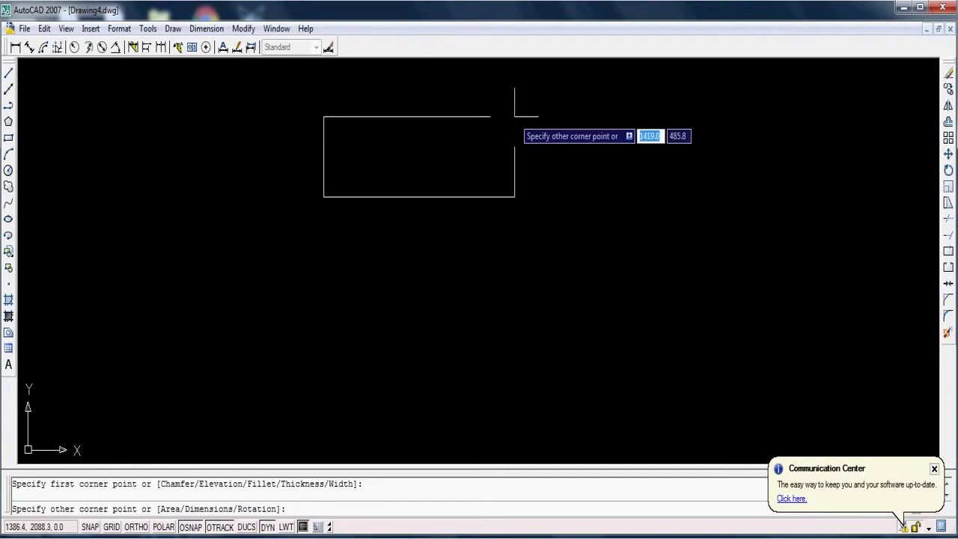
pyautogui.middleClick(514, 116)
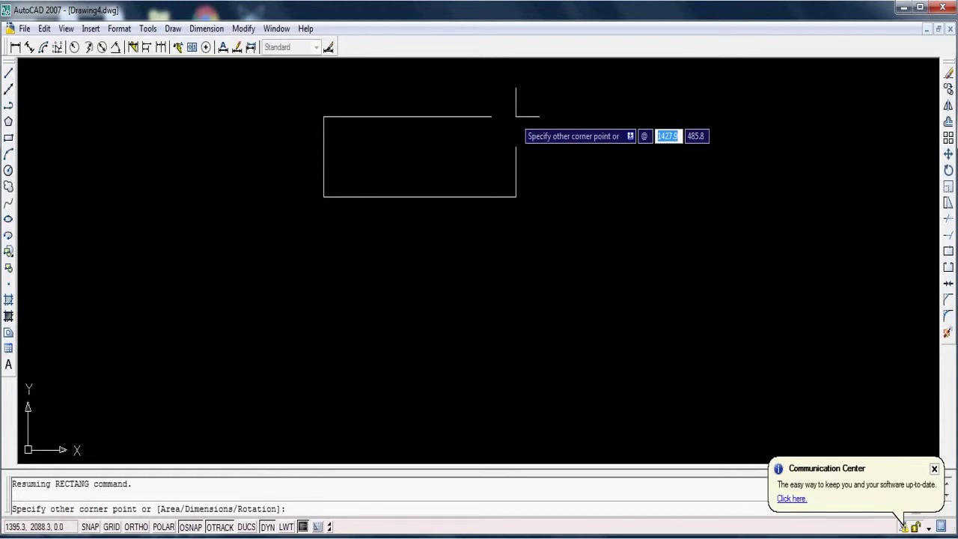
pyautogui.write('100')
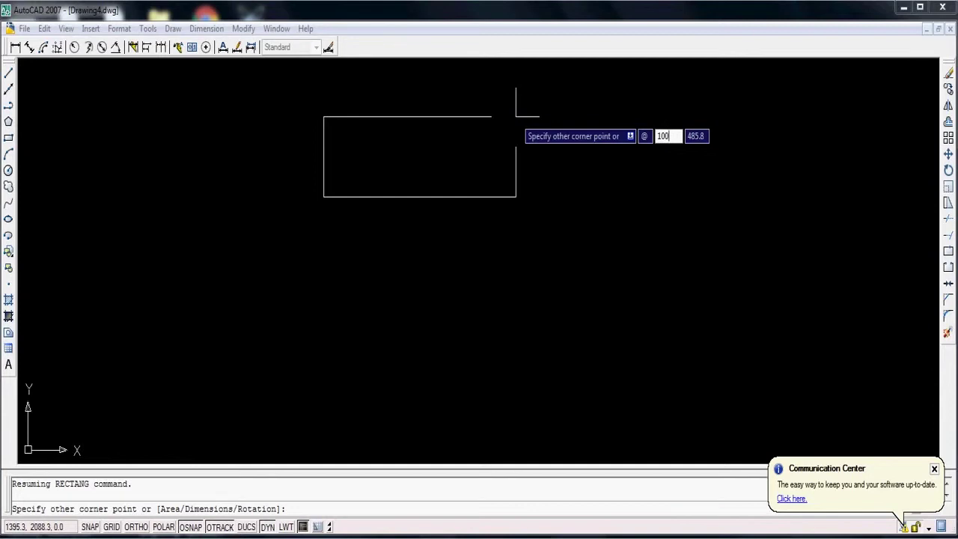
pyautogui.press('Tab')
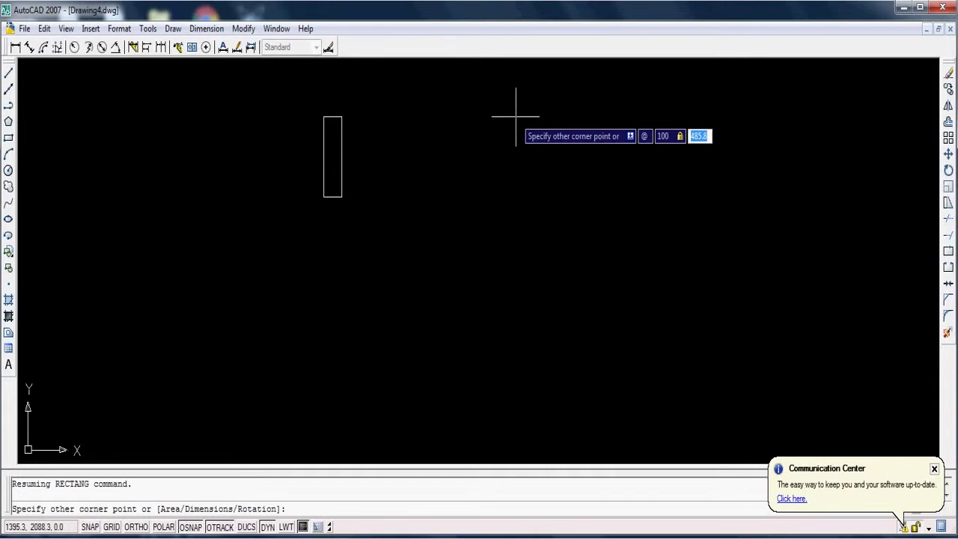
pyautogui.write('50')
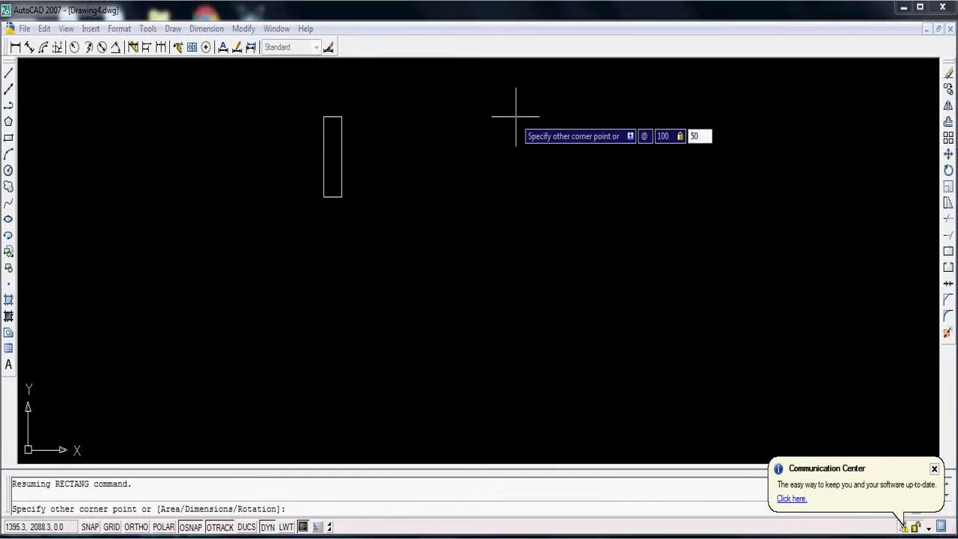
pyautogui.press('Return')
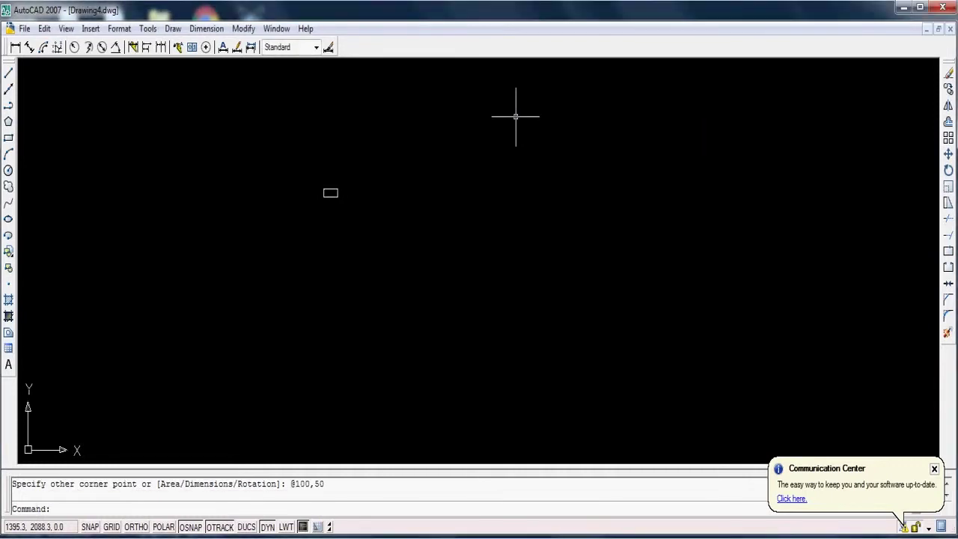
pyautogui.scroll(5, 318, 199)
pyautogui.scroll(3, 396, 124)
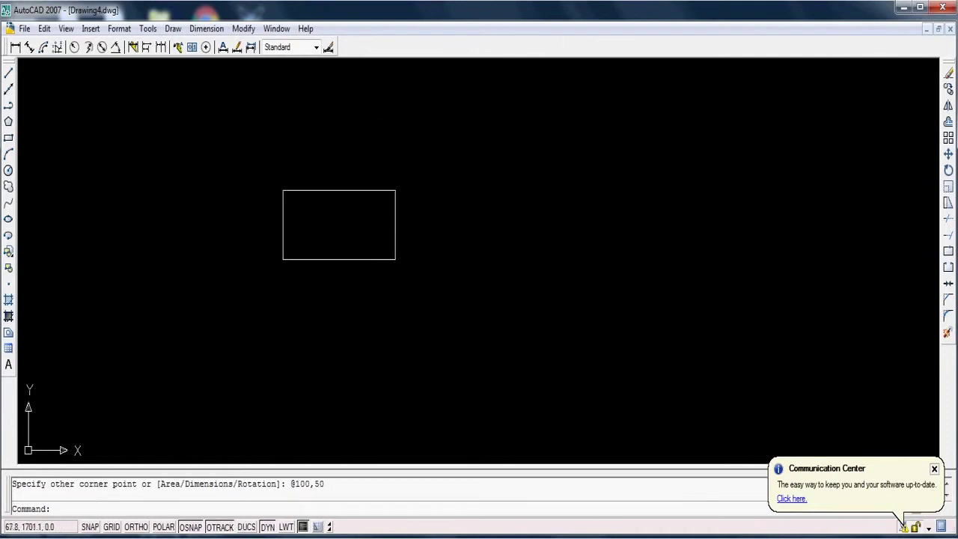
pyautogui.scroll(2, 397, 123)
pyautogui.scroll(3, 204, 326)
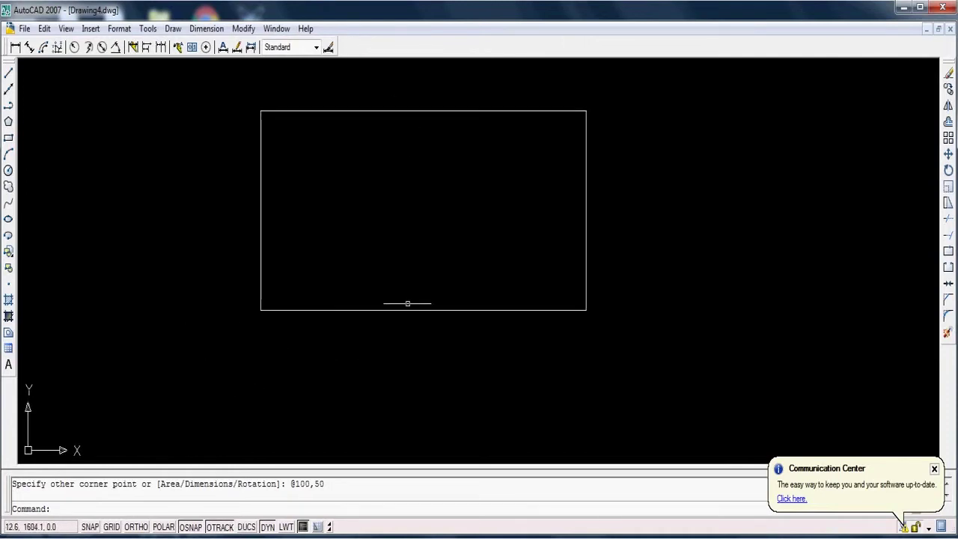
pyautogui.scroll(-2, 406, 301)
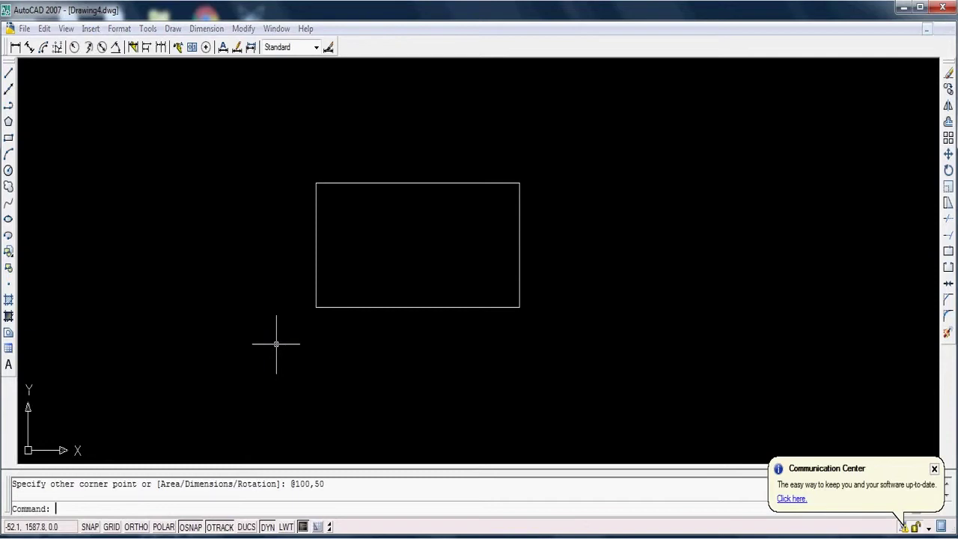
# Draw a second 100 by 50 rectangle to the right of the first.
pyautogui.write('rec')
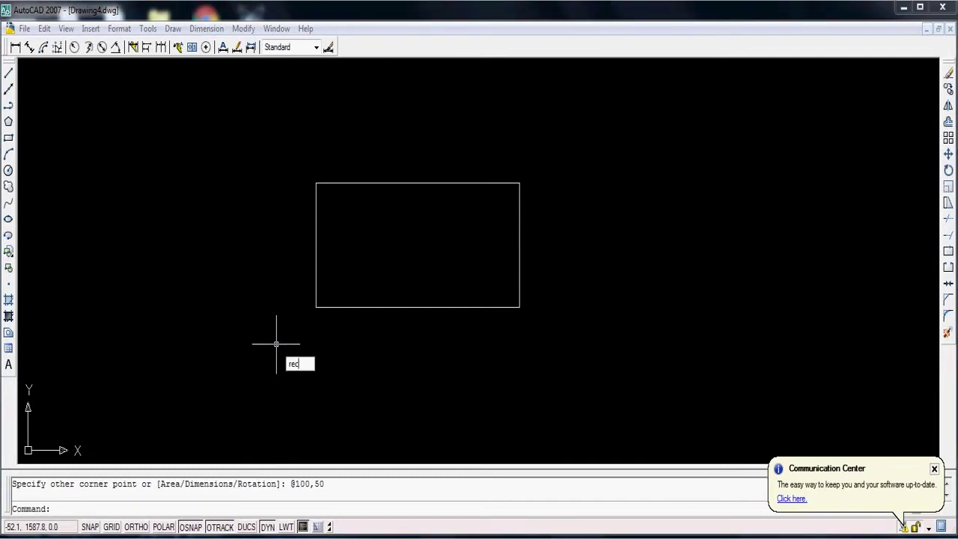
pyautogui.press('Return')
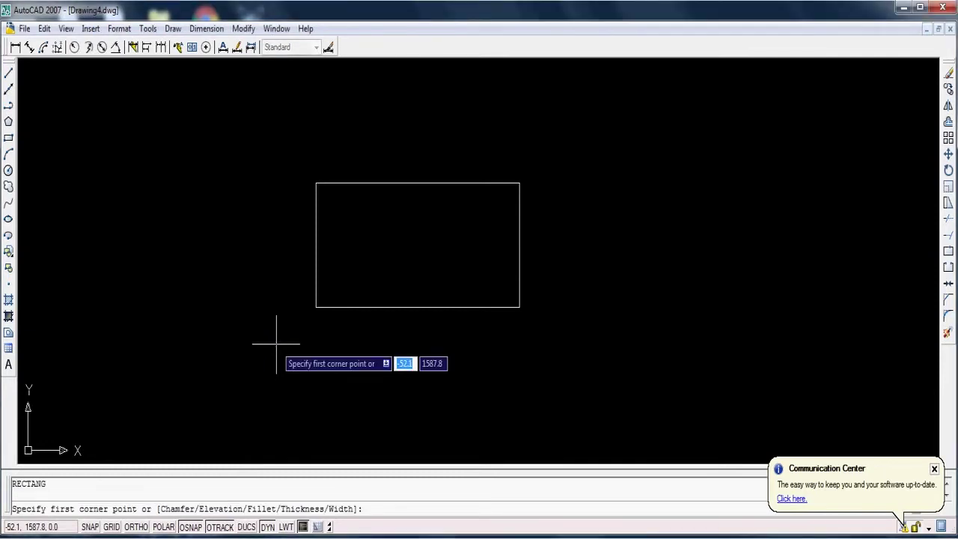
pyautogui.click(586, 180)
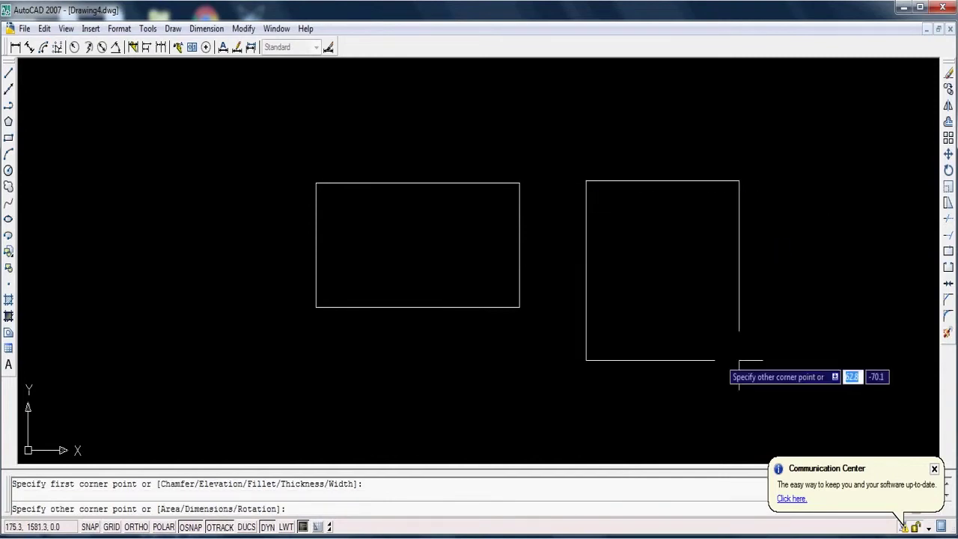
pyautogui.middleClick(864, 316)
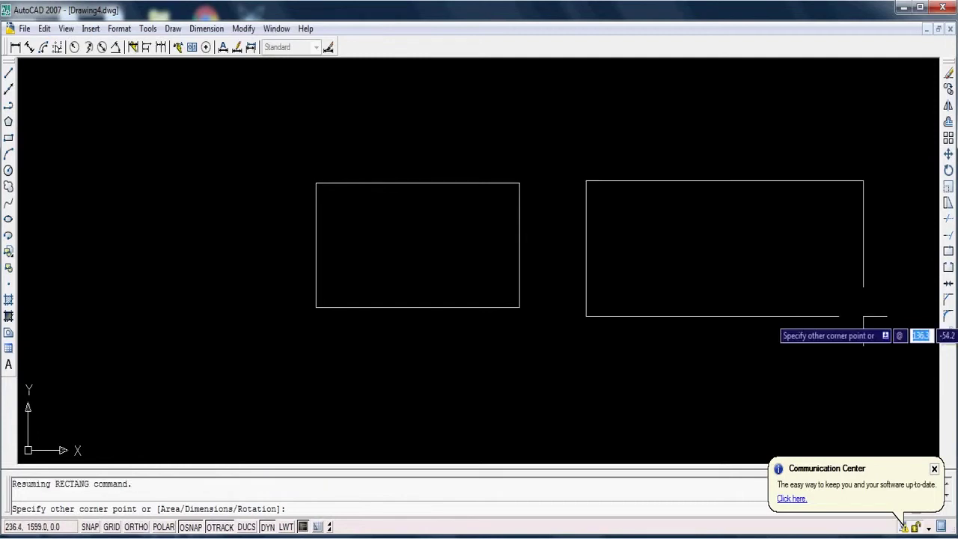
pyautogui.write('100')
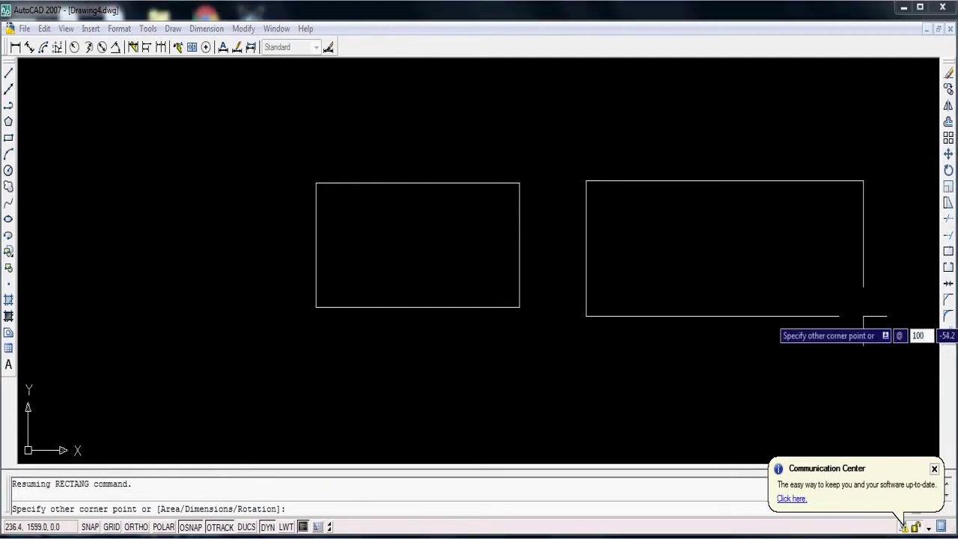
pyautogui.press('Tab')
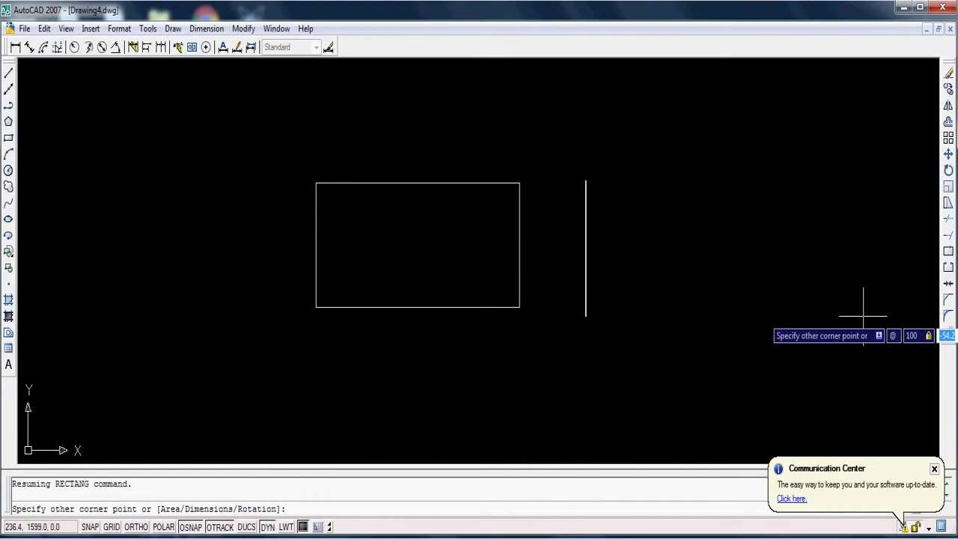
pyautogui.write('50')
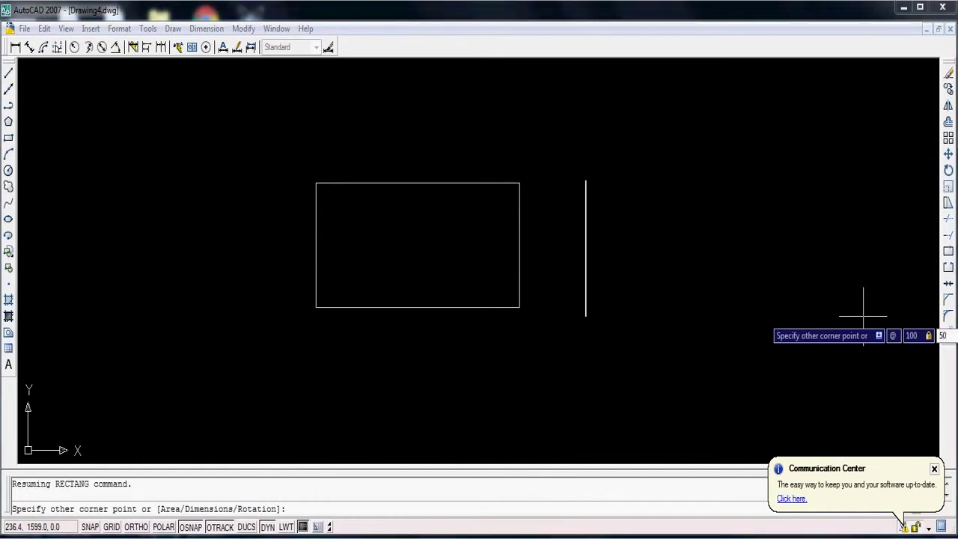
pyautogui.press('Return')
pyautogui.scroll(-4, 741, 285)
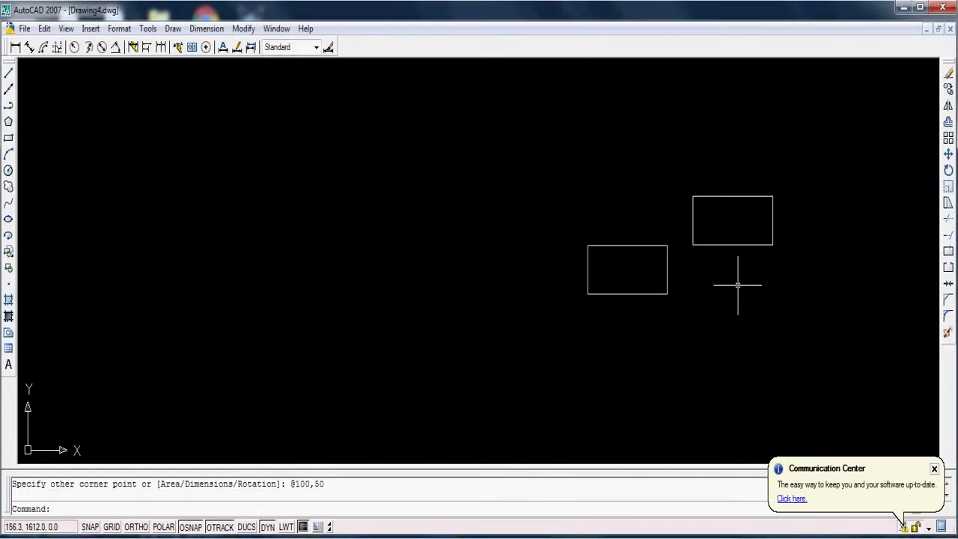